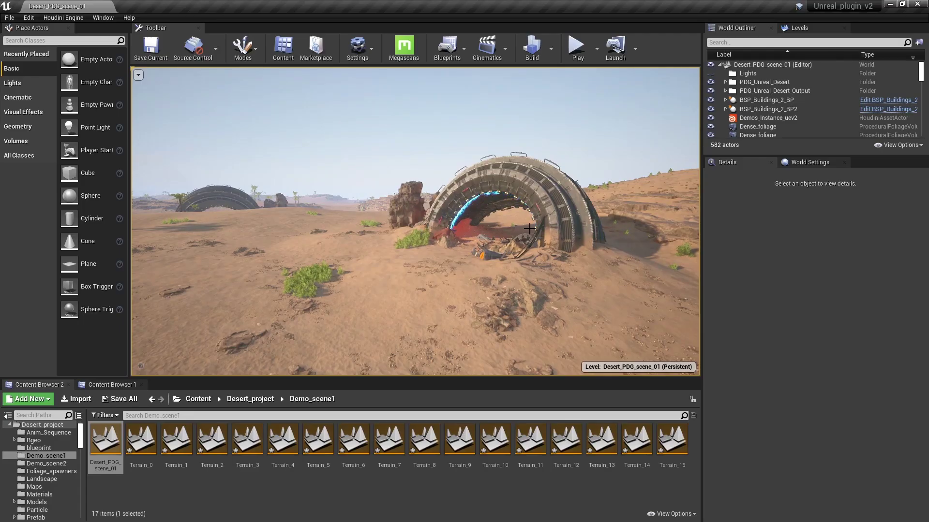
Step: Play-test the desert level by running the character across the terrain, and stop the session
right_click_drag(529, 228, 529, 271)
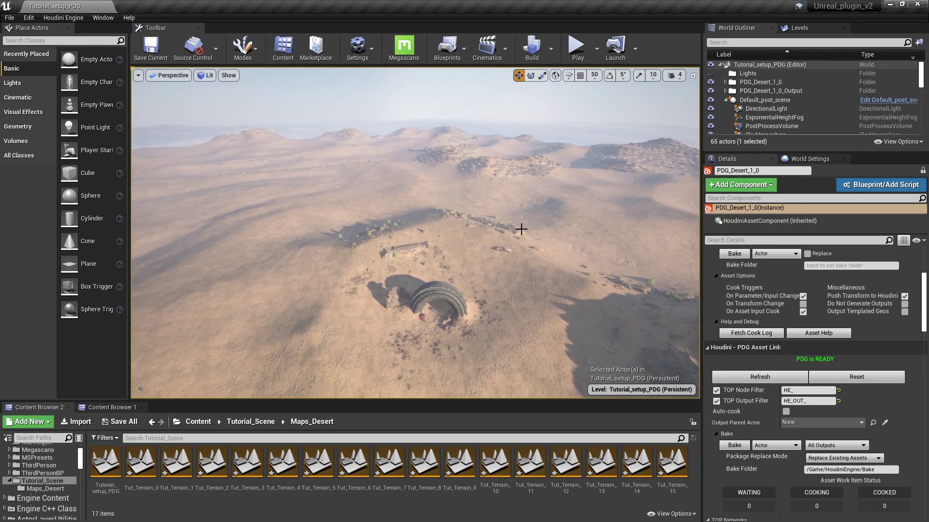
mouse_move(510, 268)
right_mouse_down()
mouse_move(490, 274)
mouse_move(469, 358)
mouse_move(483, 271)
mouse_move(509, 267)
right_mouse_up()
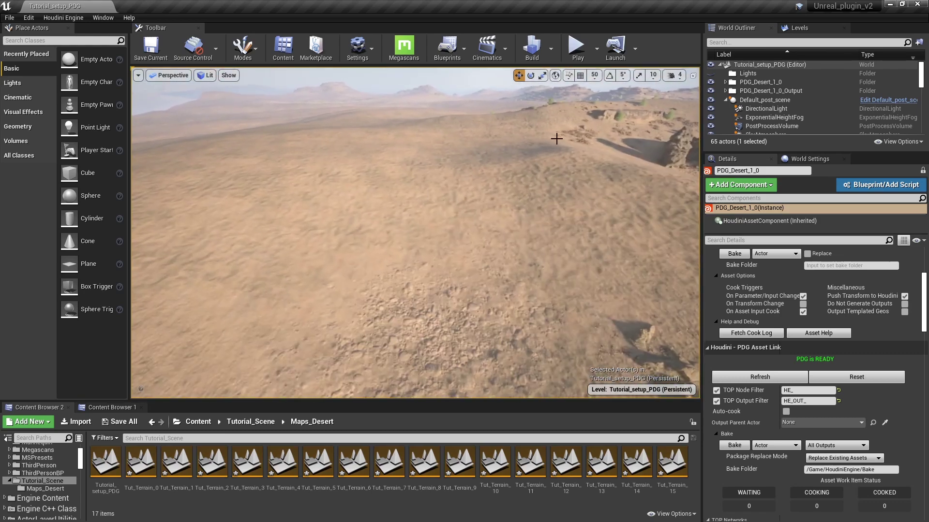
left_click(577, 48)
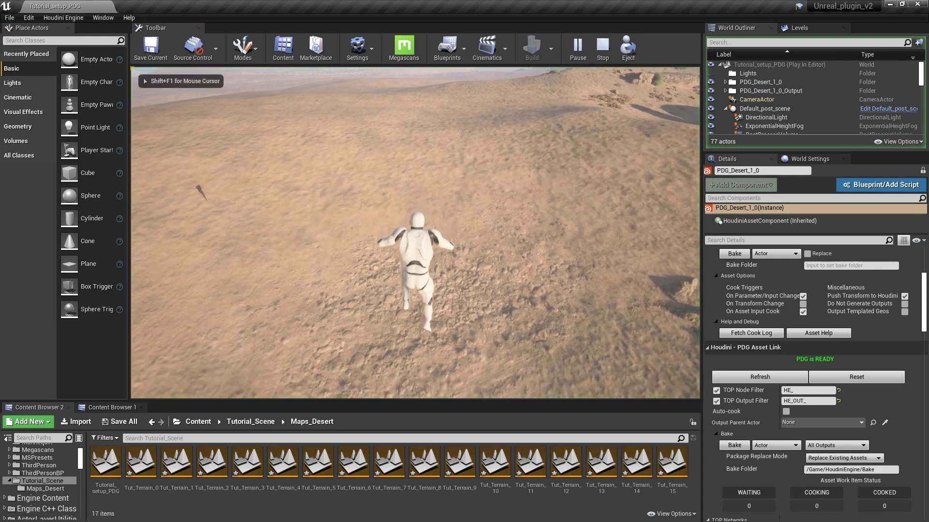
key("w")
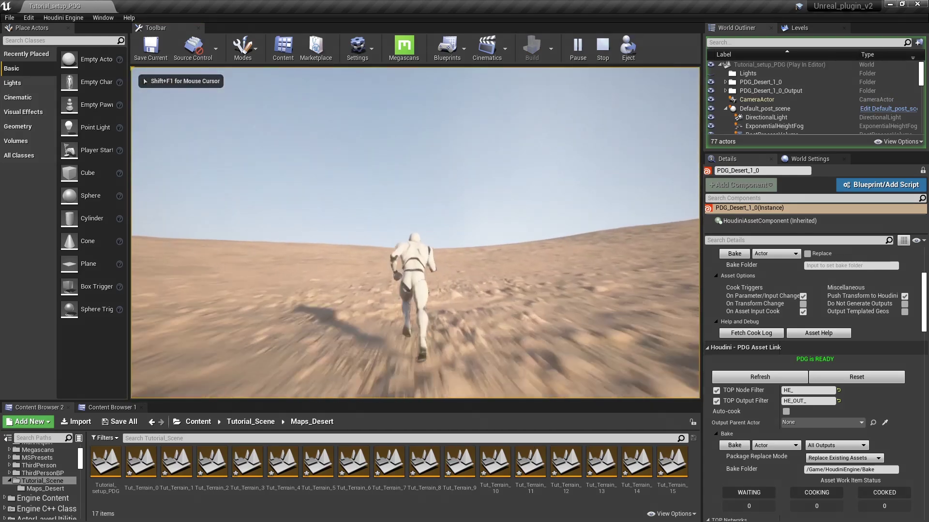
key("w")
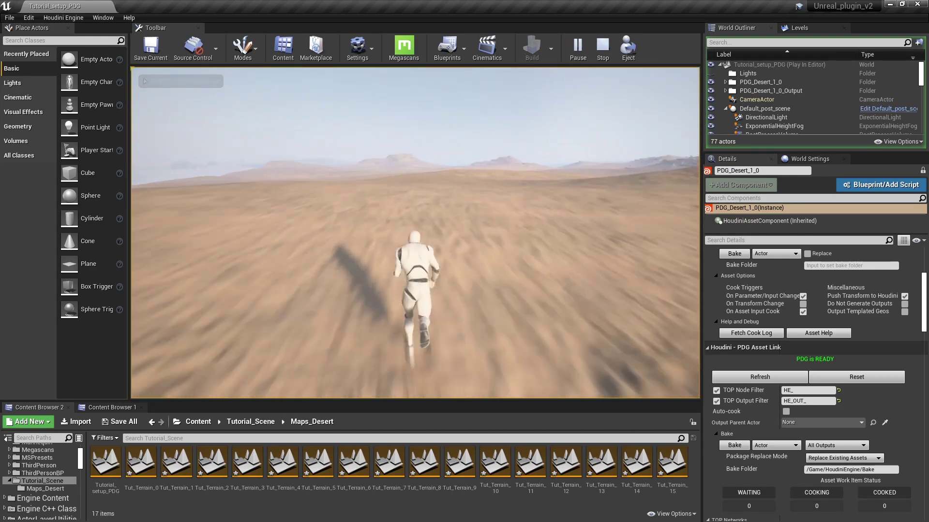
key("w")
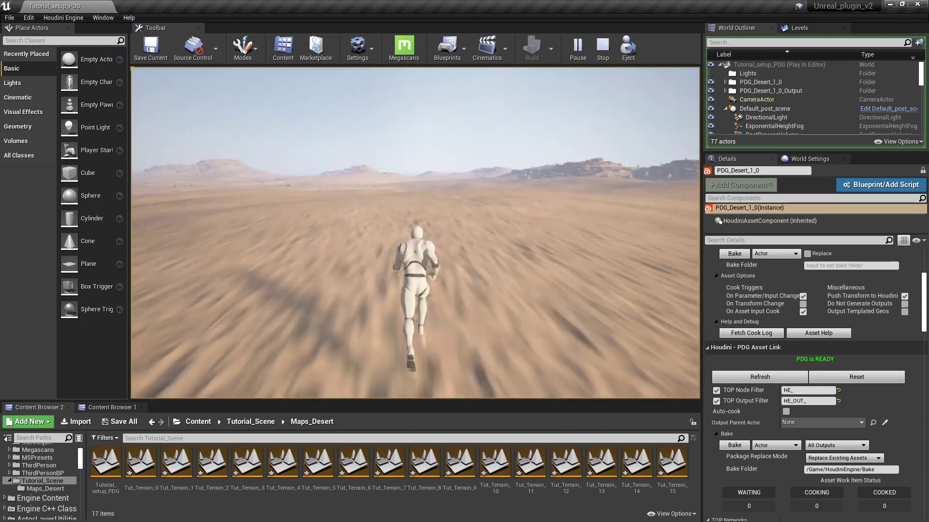
key("Escape")
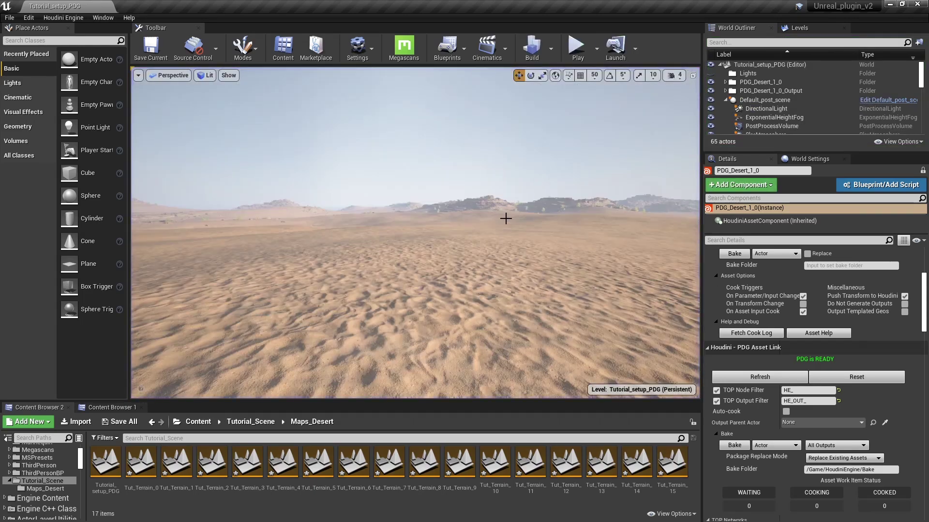
Step: Review the Houdini Engine and PDG Asset Link settings of the PDG_Desert_1_0 asset
key("w")
right_click_drag(506, 218, 506, 271)
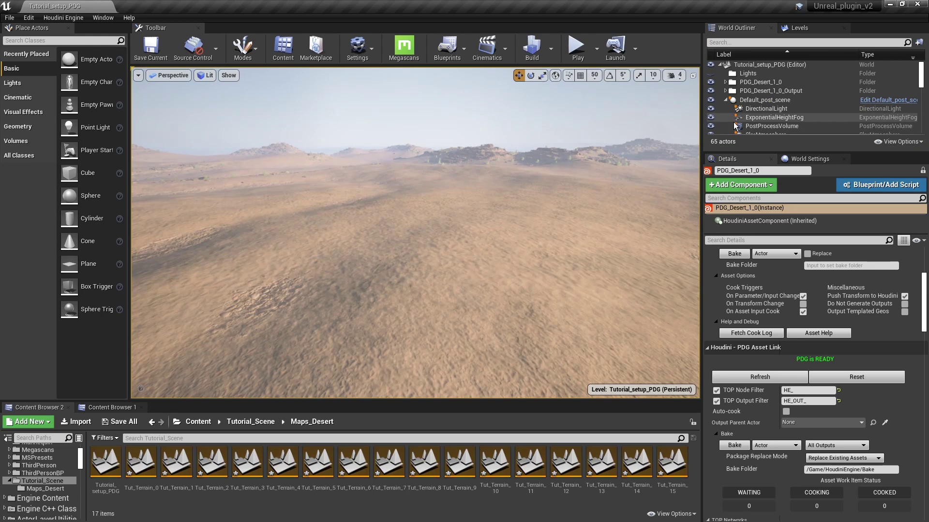
scroll(762, 269, "up", 3)
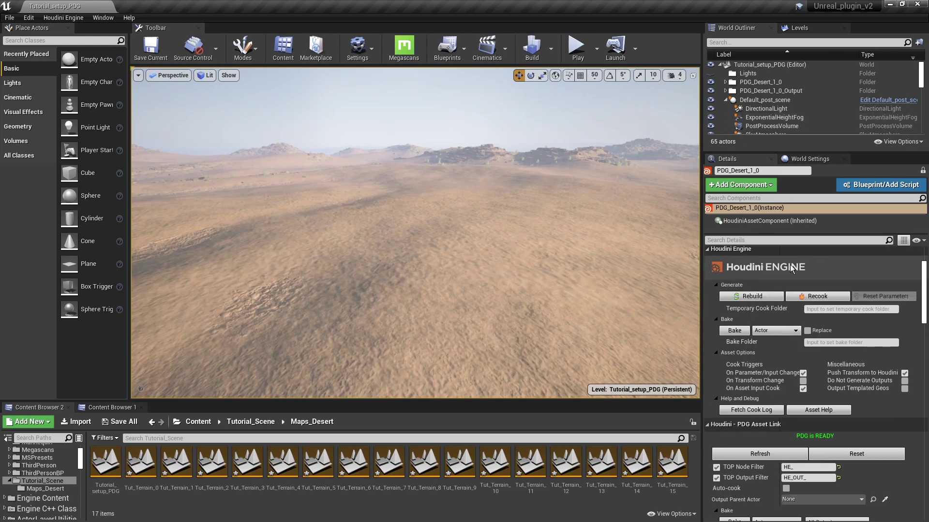
scroll(808, 265, "down", 4)
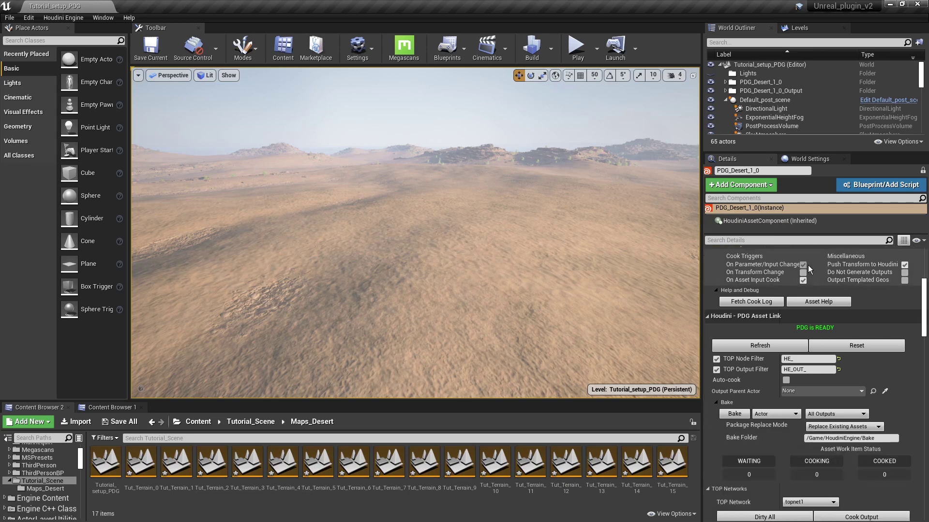
scroll(808, 265, "down", 1)
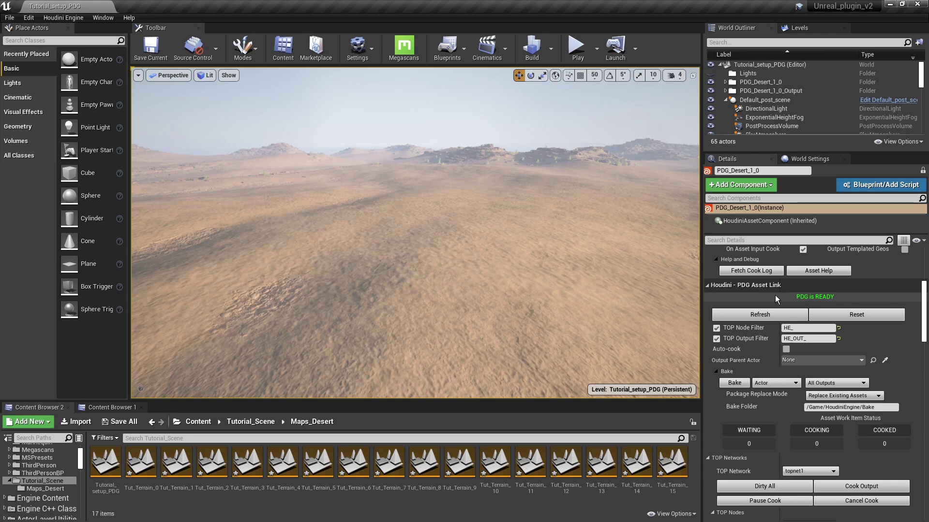
scroll(775, 295, "down", 1)
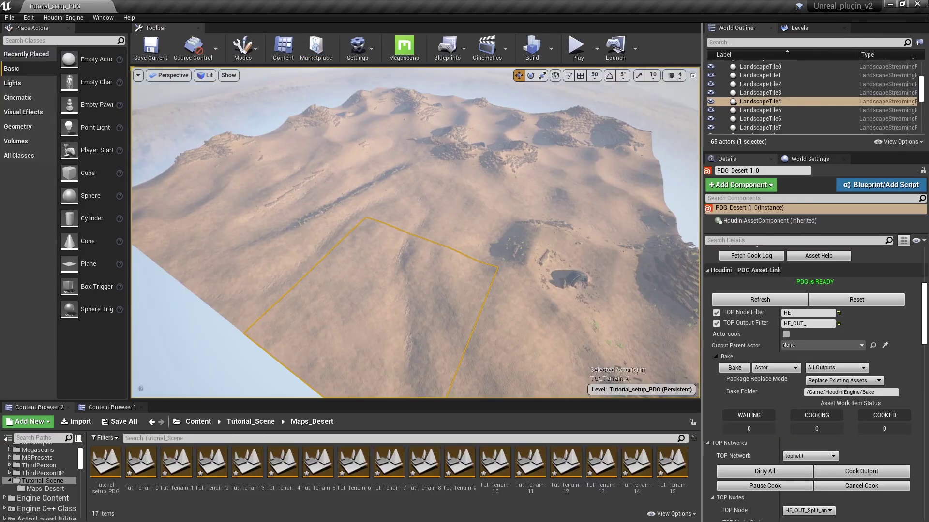
Step: Select individual landscape tiles across the terrain one after another to inspect how it is divided
left_click(291, 248)
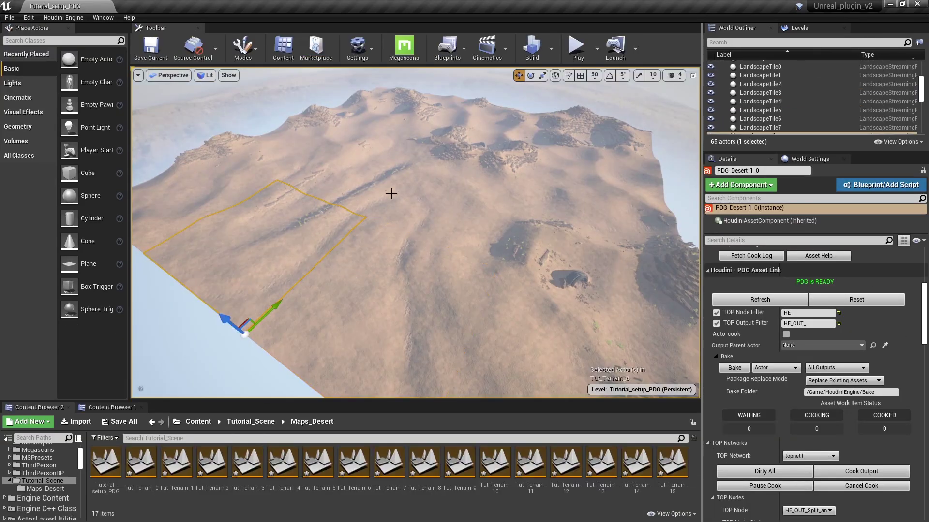
left_click(358, 179)
left_click(408, 196)
left_click(379, 271)
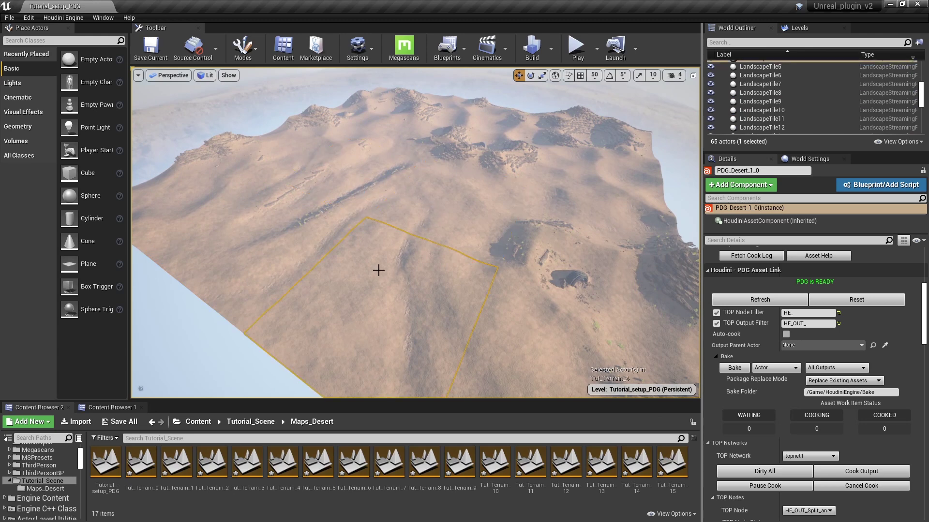
left_click(202, 202)
left_click(240, 183)
left_click(292, 159)
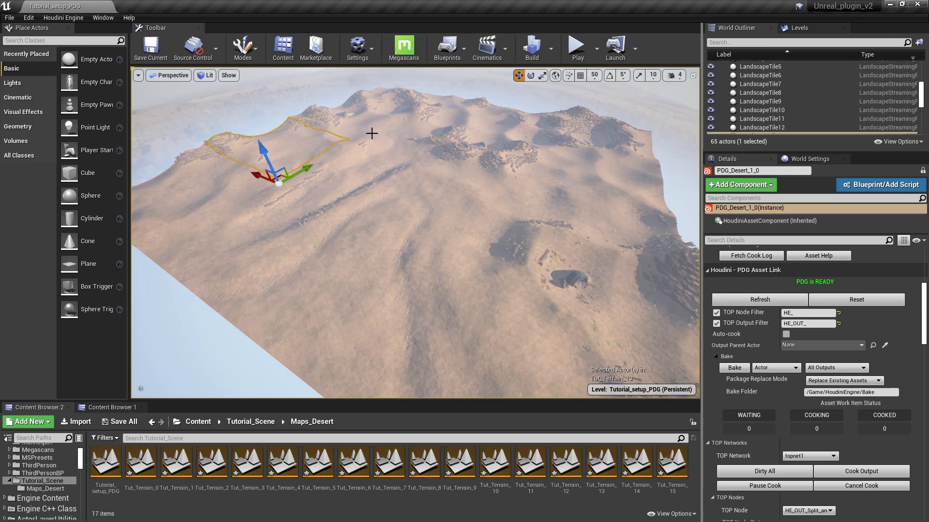
left_click(372, 133)
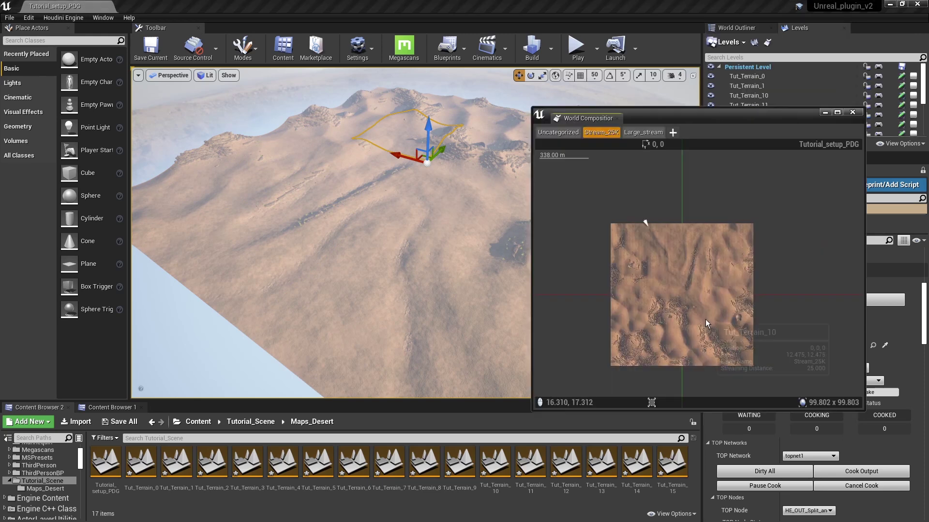
Step: Jump to the Tut_Terrain_0 tile from the World Composition map
right_click_drag(774, 296, 825, 290)
scroll(807, 277, "up", 1)
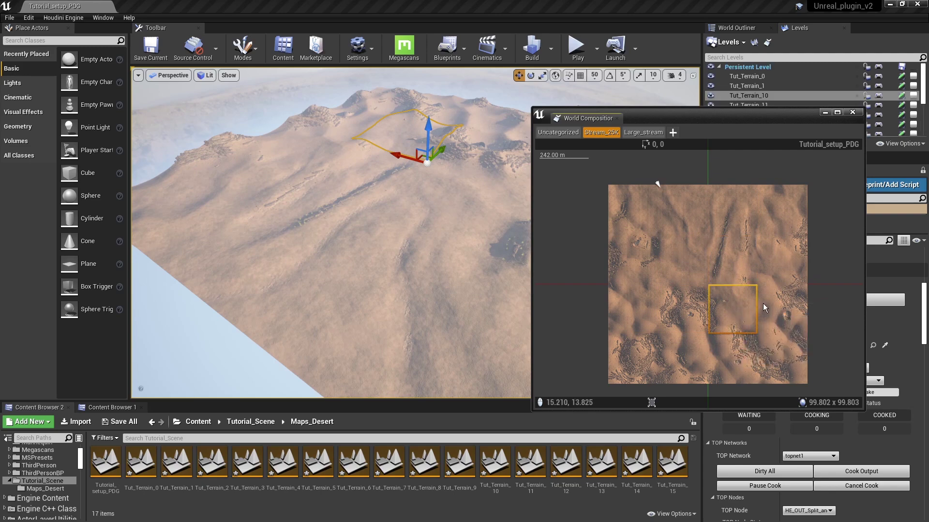
double_click(639, 215)
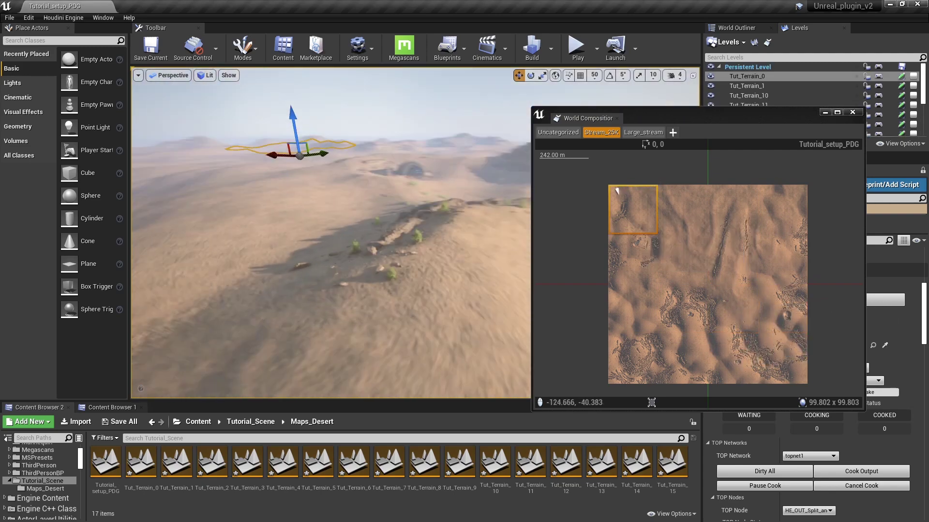
Step: Play the level and run the character across the tiles to examine level streaming on the World Composition map, and stop the session
left_click(576, 46)
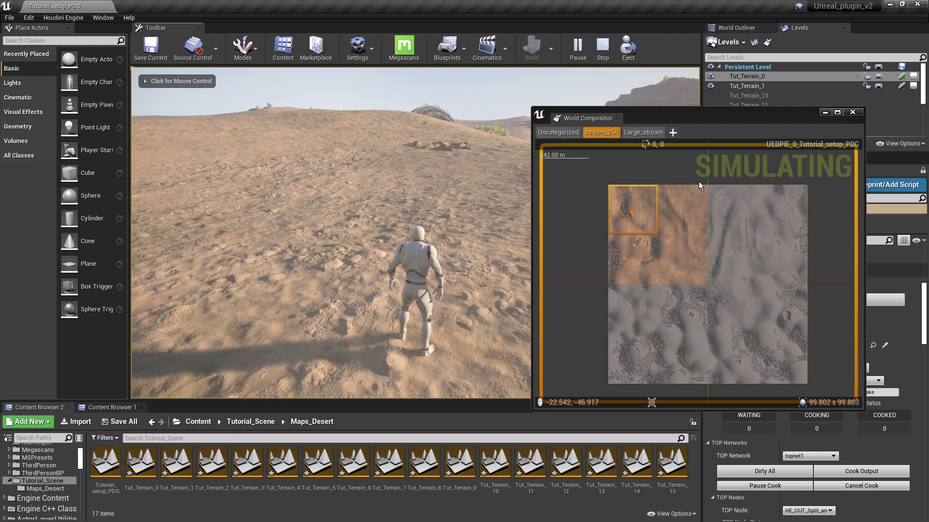
mouse_move(727, 193)
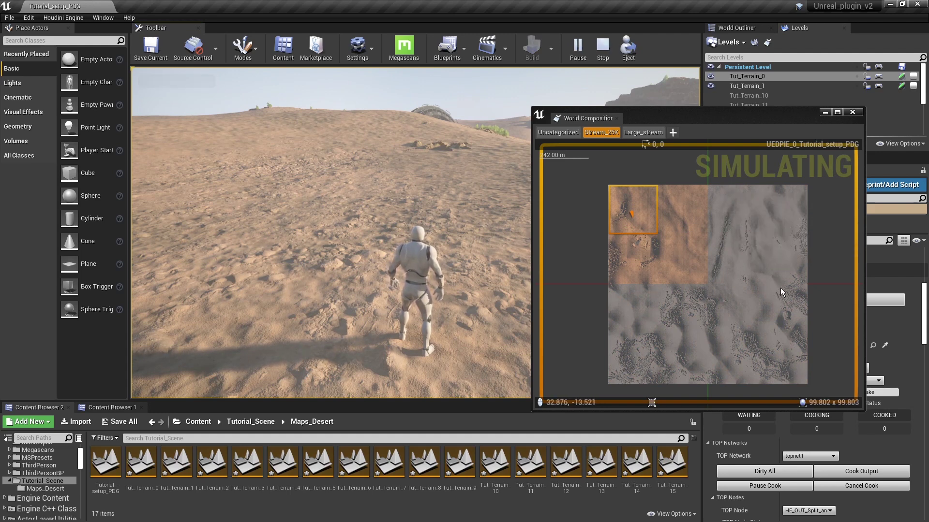
mouse_move(773, 338)
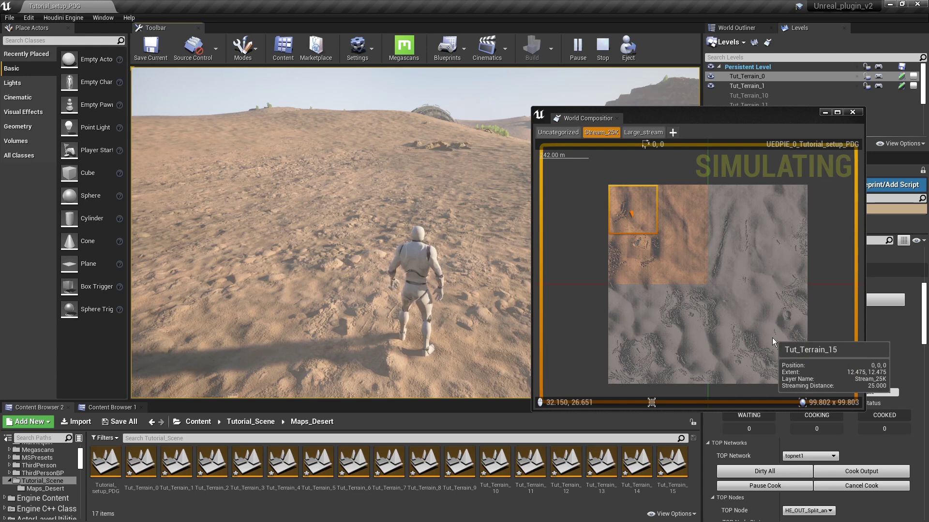
mouse_move(647, 224)
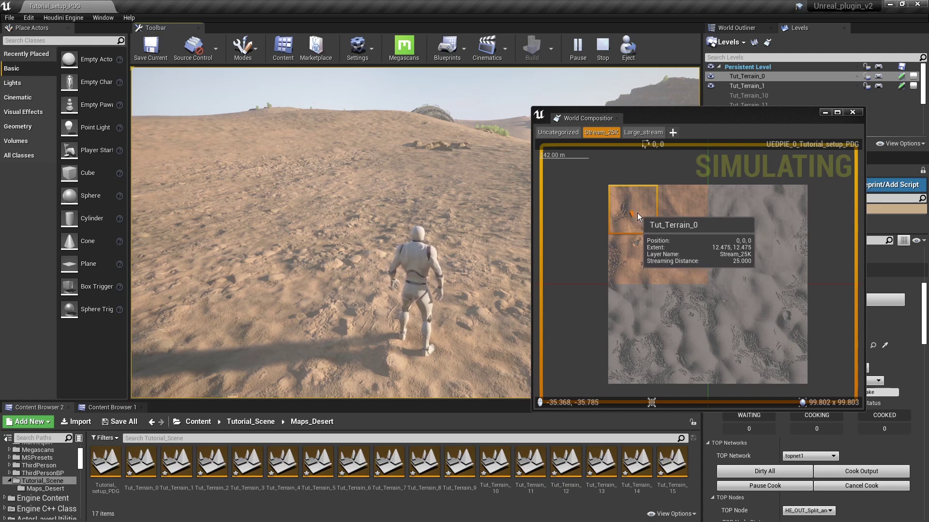
left_click(465, 208)
key("w")
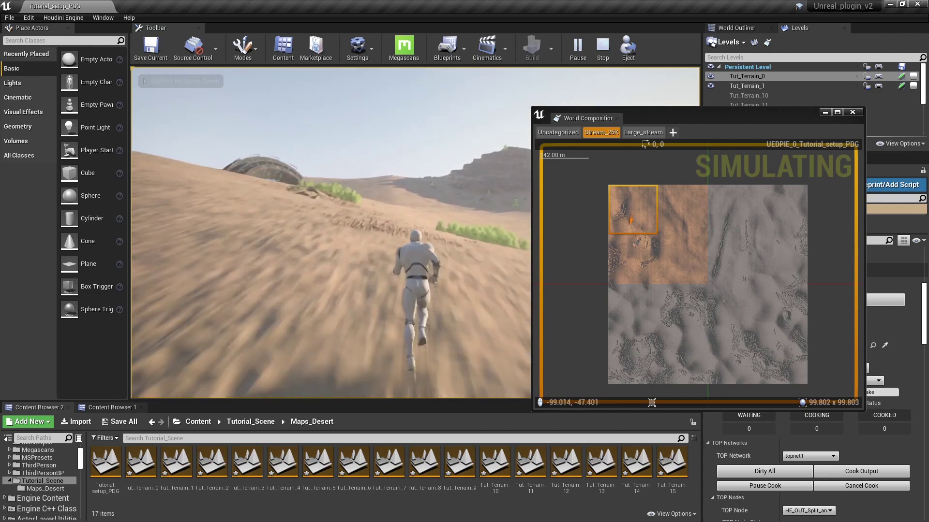
key("d")
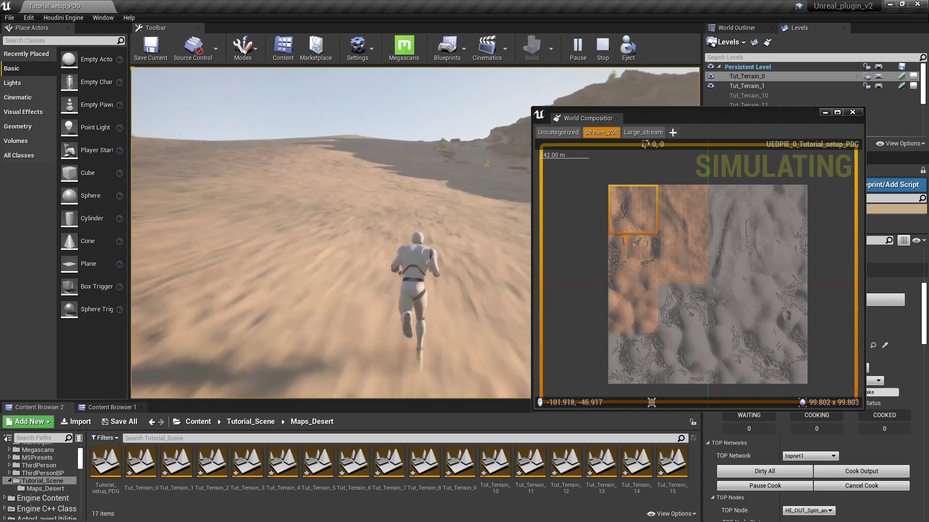
key("w")
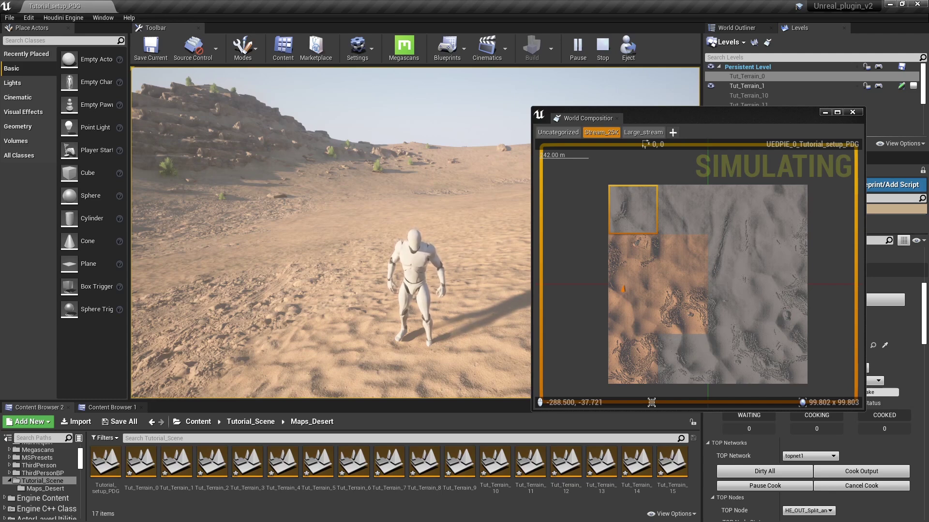
key("Escape")
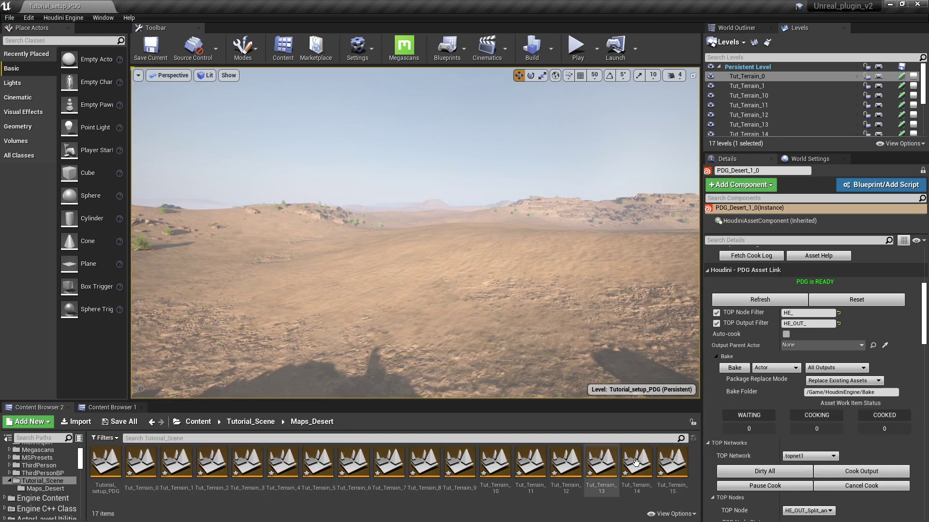
Step: Select a landscape tile in the viewport and examine the full list of Tut_Terrain sublevels
left_click(391, 312)
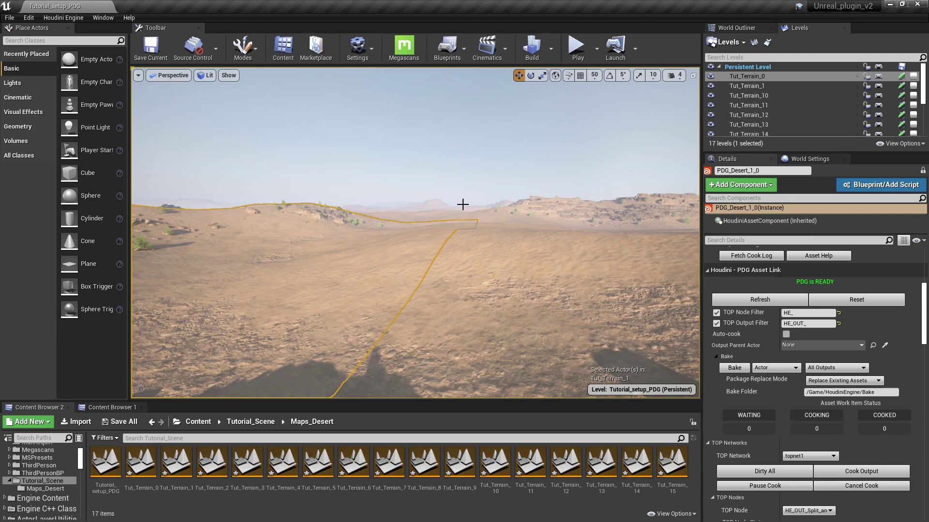
left_click(212, 463)
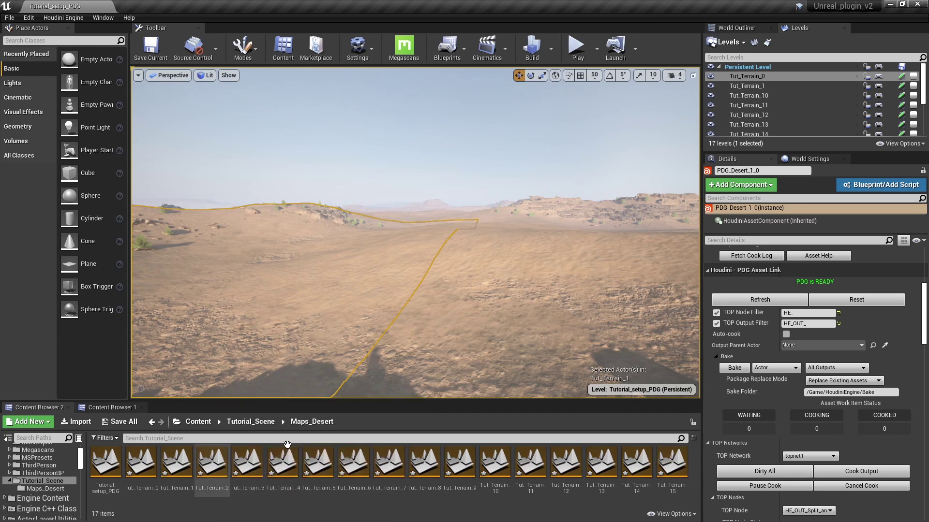
left_click_drag(733, 152, 733, 282)
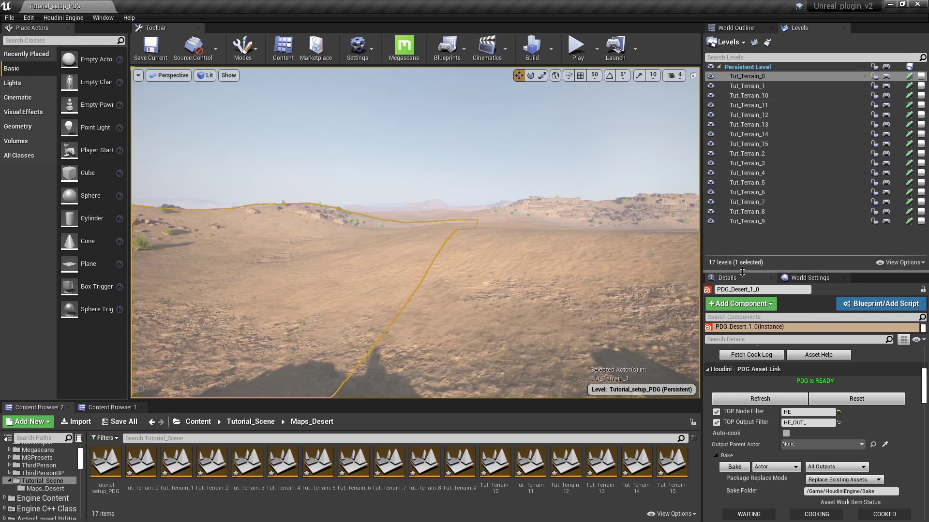
left_click_drag(742, 271, 742, 201)
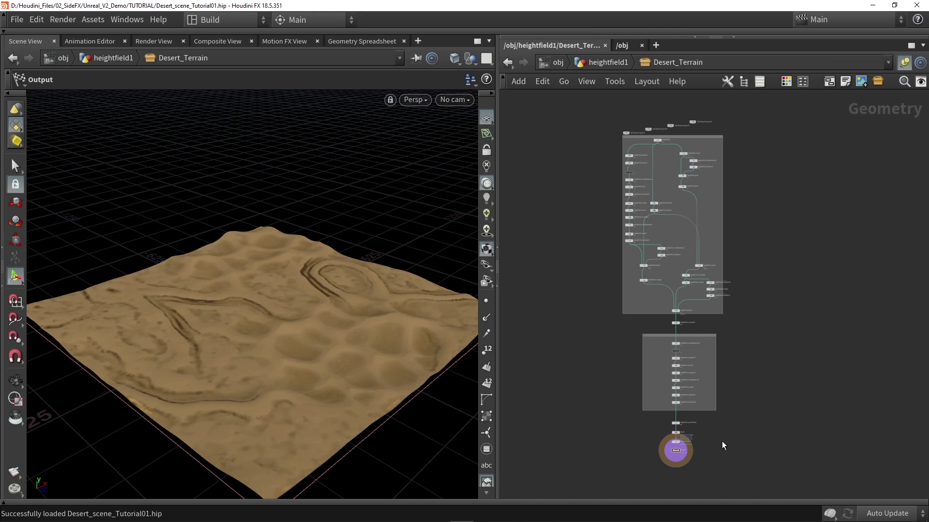
Step: Switch to Houdini and inspect the Desert_Terrain heightfield from several angles
left_click_drag(196, 415, 269, 319)
key("space")
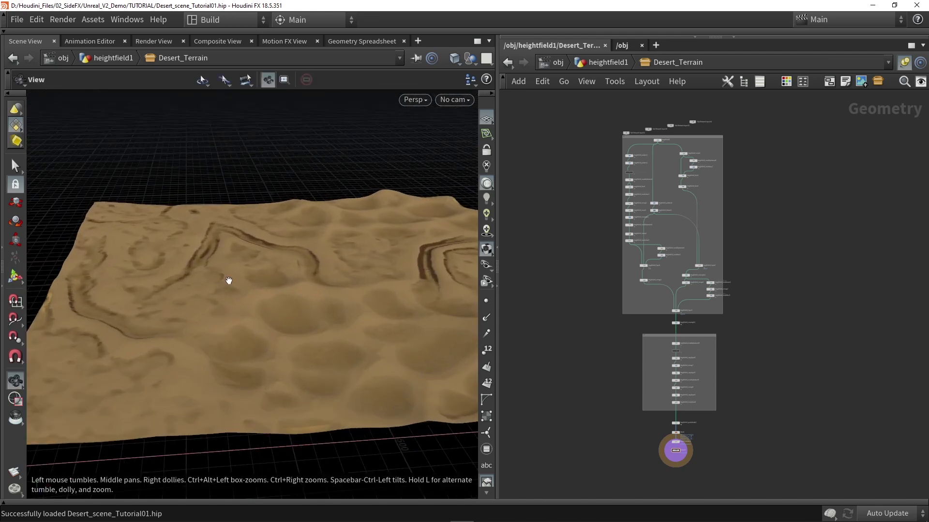
left_click_drag(226, 276, 230, 156)
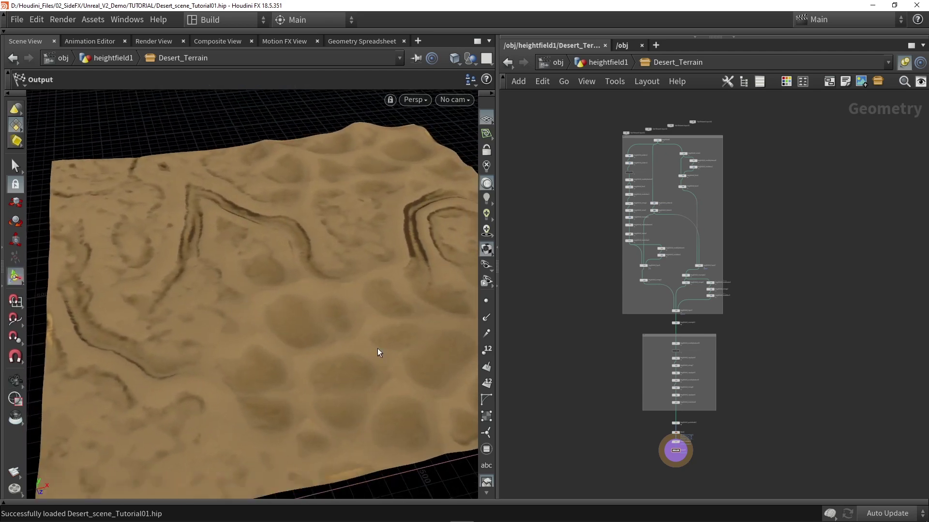
key("space")
left_click_drag(377, 352, 339, 300)
Step: Return to the heightfield1 network, display and select the Desert_split_and_Scatter node, and inspect its scattered points up close
key("u")
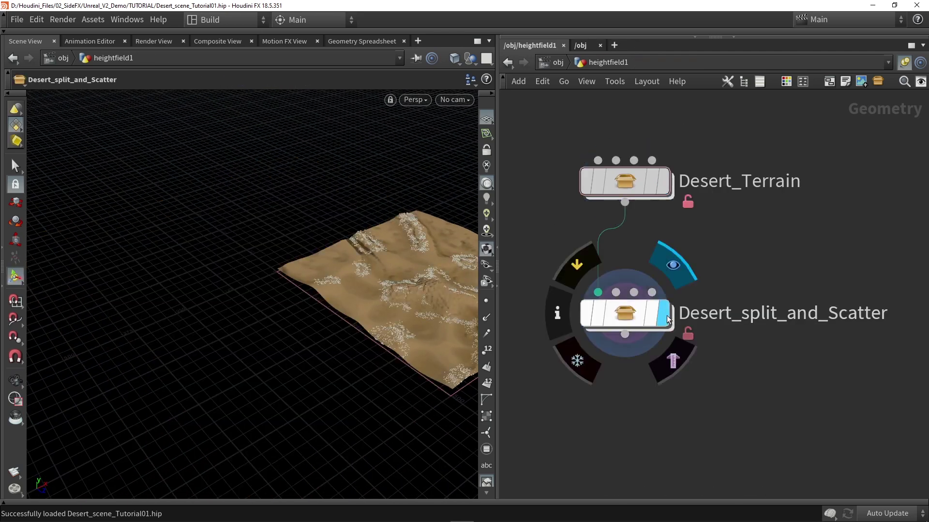
left_click(623, 315)
left_click_drag(362, 304, 187, 384)
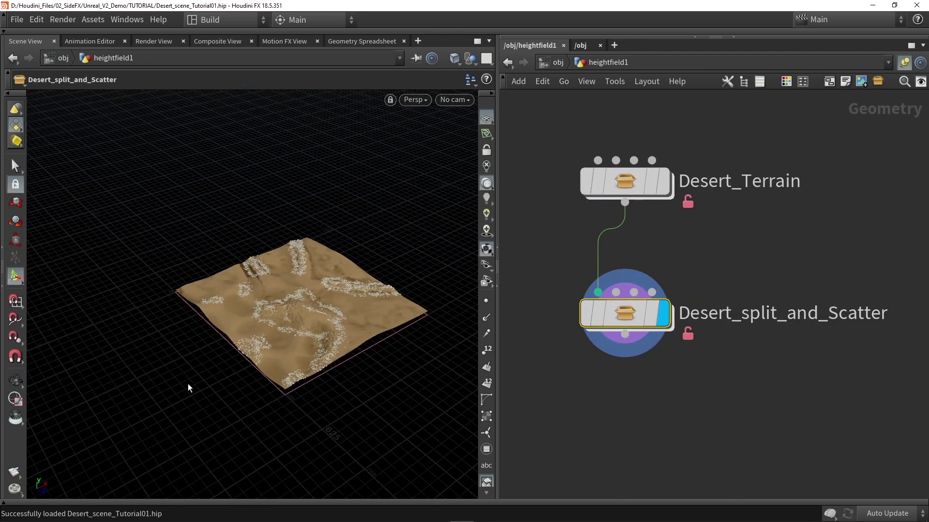
left_click_drag(289, 246, 308, 289, "alt")
scroll(298, 342, "up", 4)
right_click_drag(357, 245, 328, 298)
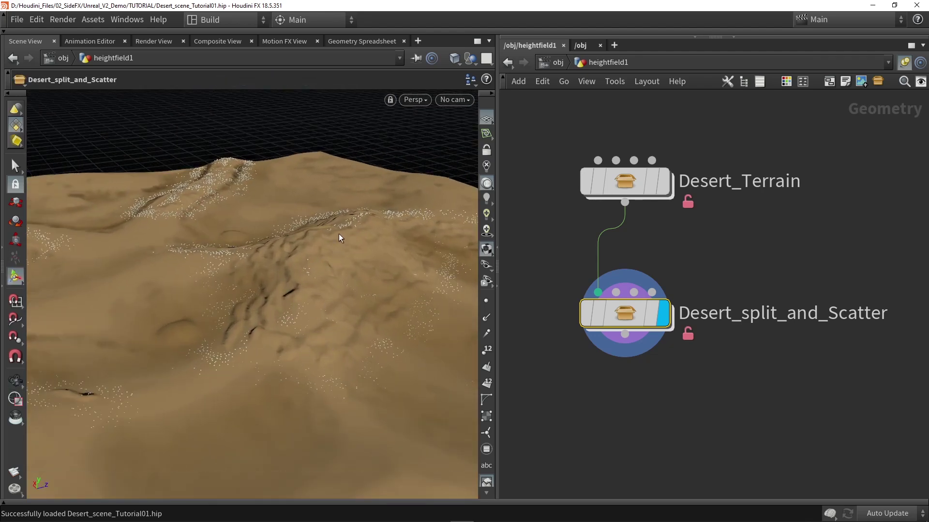
Step: Inspect the points scattered by the Desert_split_and_Scatter node across the wider desert terrain from several angles
left_click_drag(319, 317, 238, 296)
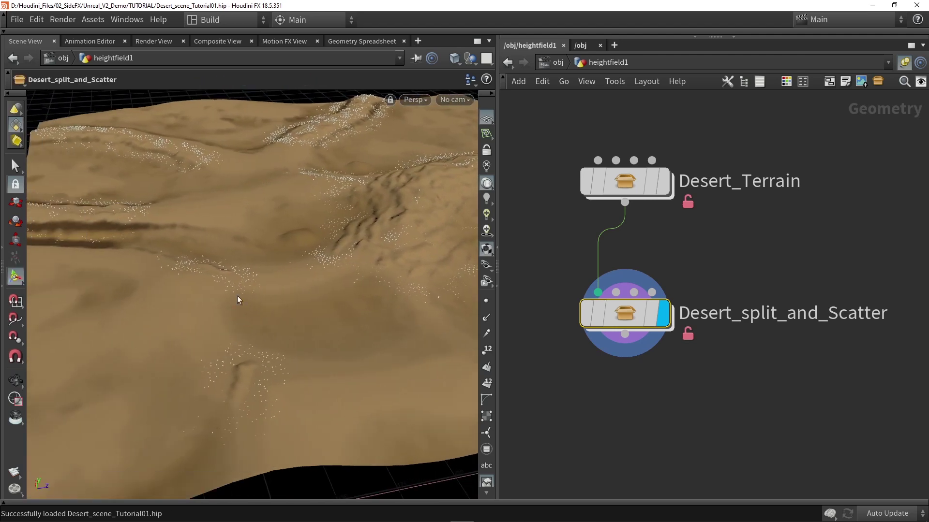
left_click_drag(263, 254, 191, 371)
key("Escape")
scroll(190, 371, "down", 2)
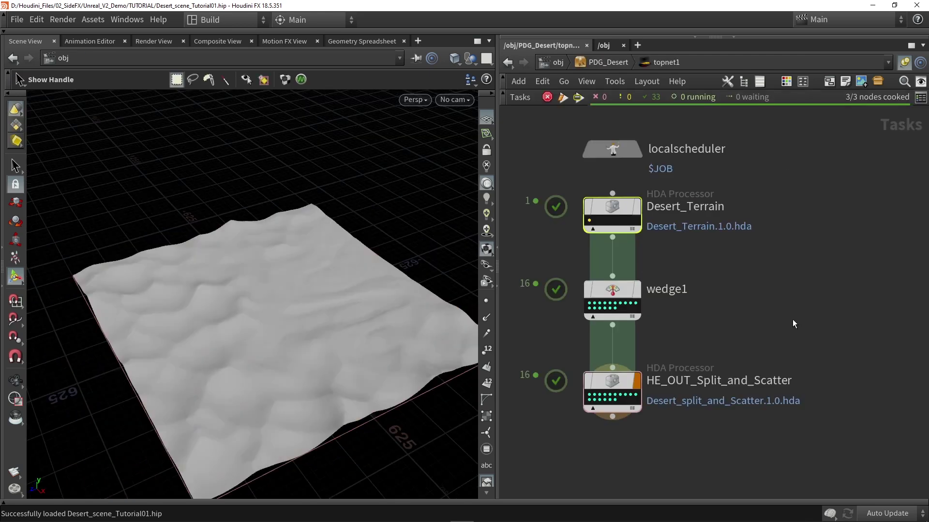
Step: In the topnet1 network of PDG_Desert, select individual HE_OUT_Split_and_Scatter work items one after another to preview their terrain tiles
left_click(759, 256)
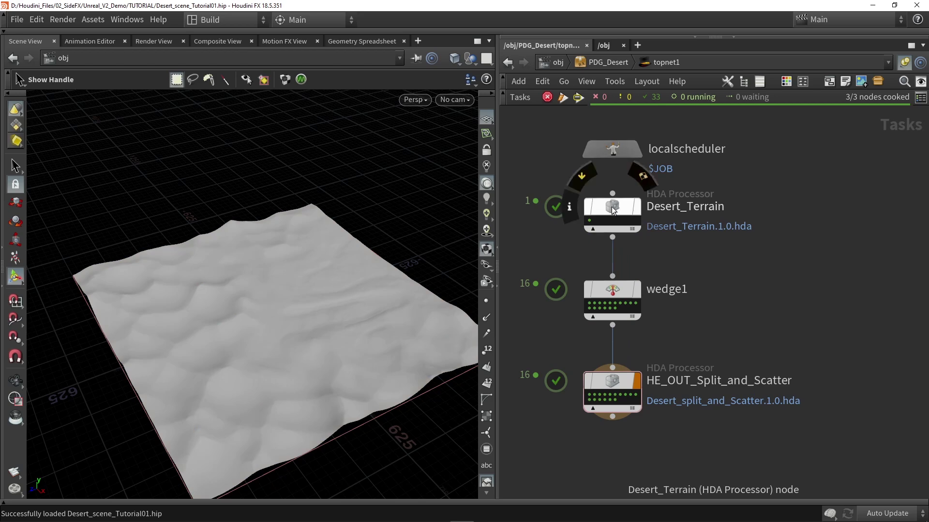
left_click(592, 395)
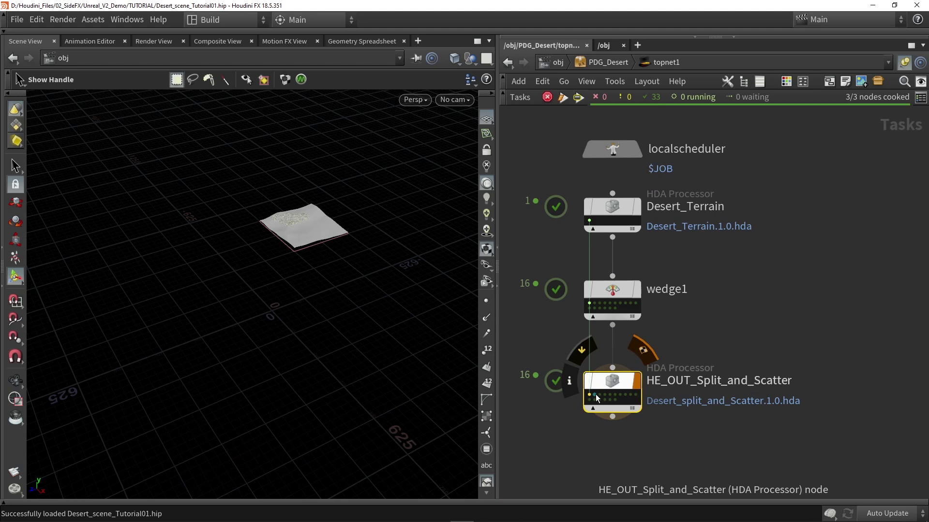
left_click(599, 395)
left_click(610, 396)
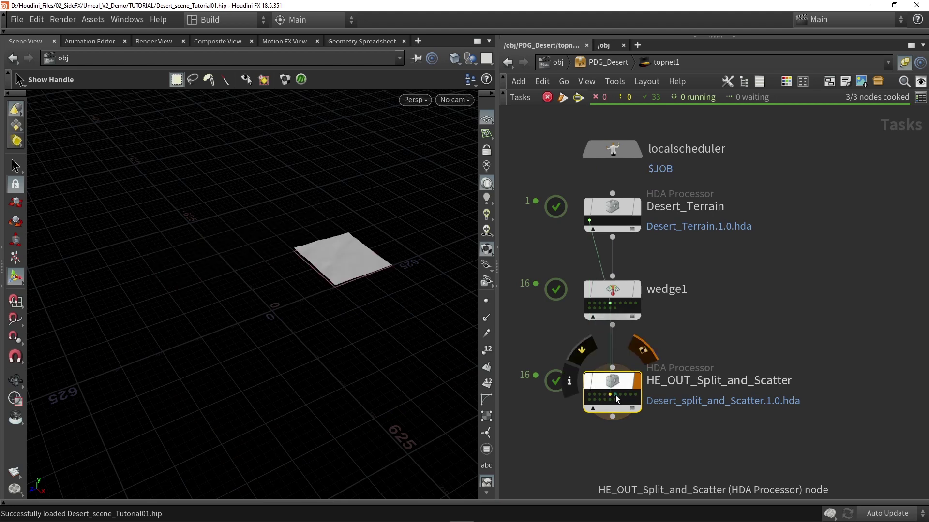
left_click(614, 396)
left_click(625, 396)
left_click(630, 395)
left_click(635, 394)
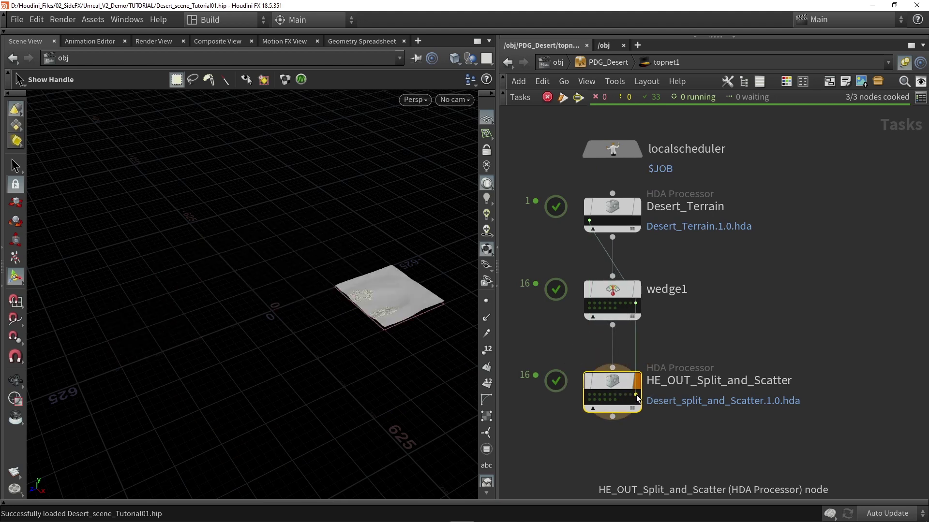
left_click(611, 401)
left_click(595, 401)
left_click(589, 400)
left_click(589, 394)
left_click(600, 395)
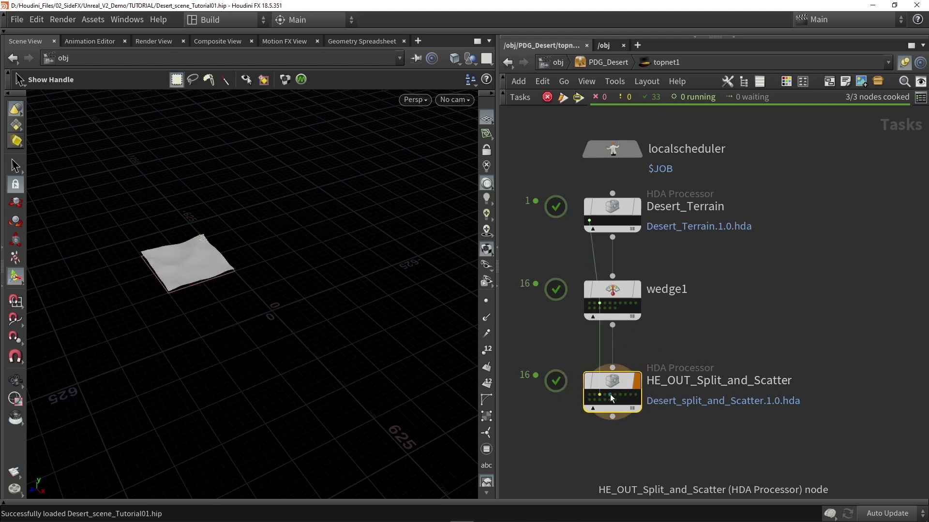
left_click(614, 395)
Step: Switch to Unreal and examine the Houdini PDG Asset Link settings of the PDG_Desert_1_0 actor
middle_click_drag(710, 310, 725, 332)
left_click(803, 345)
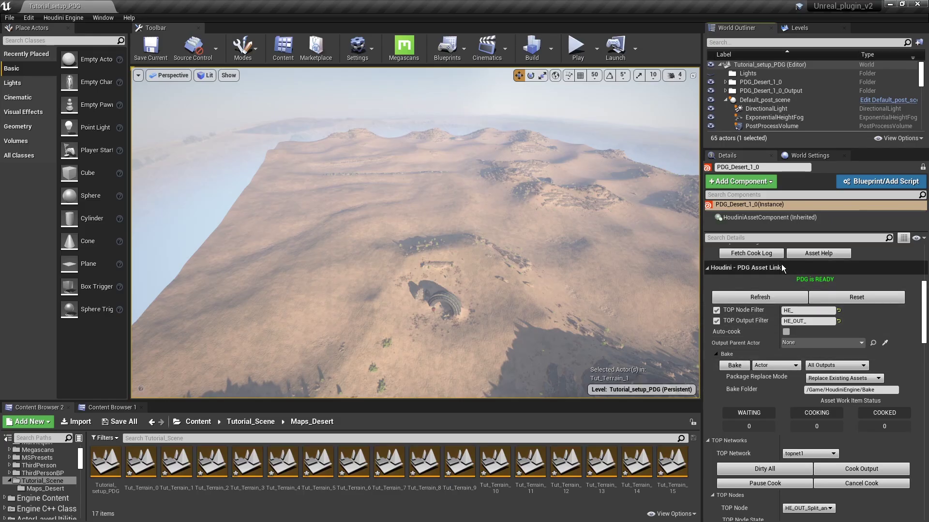
scroll(782, 264, "up", 1)
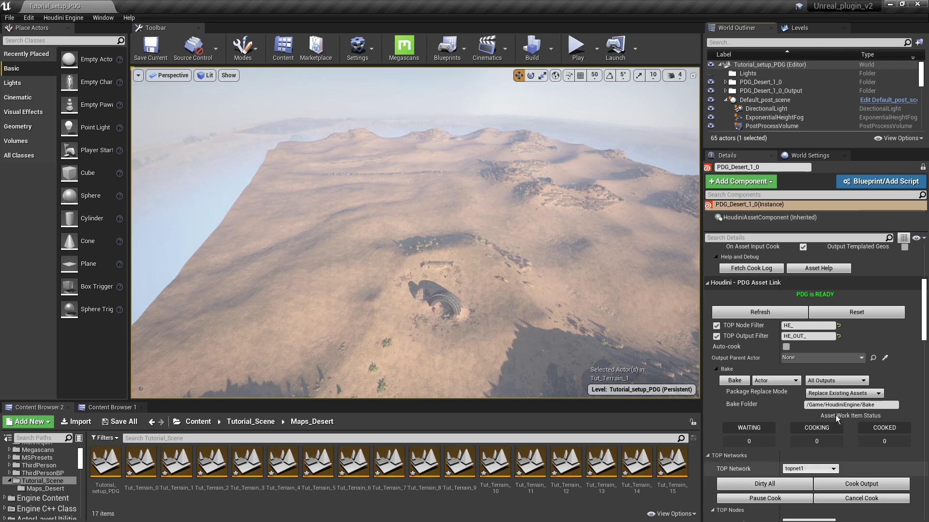